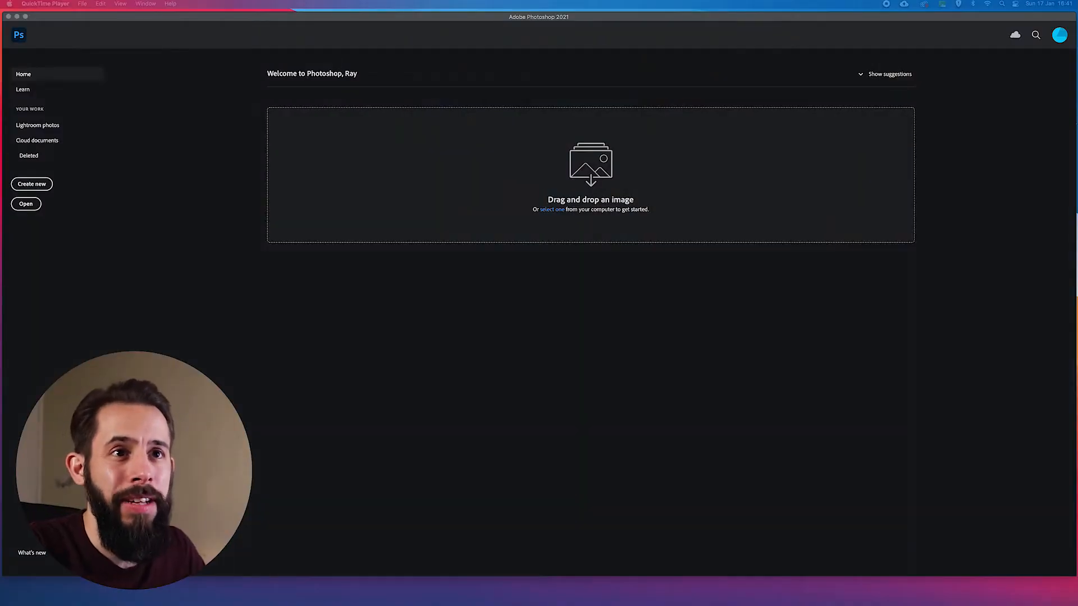
# Begin a new document setup in Photoshop, then abandon it without creating anything
pyautogui.click(88, 18)
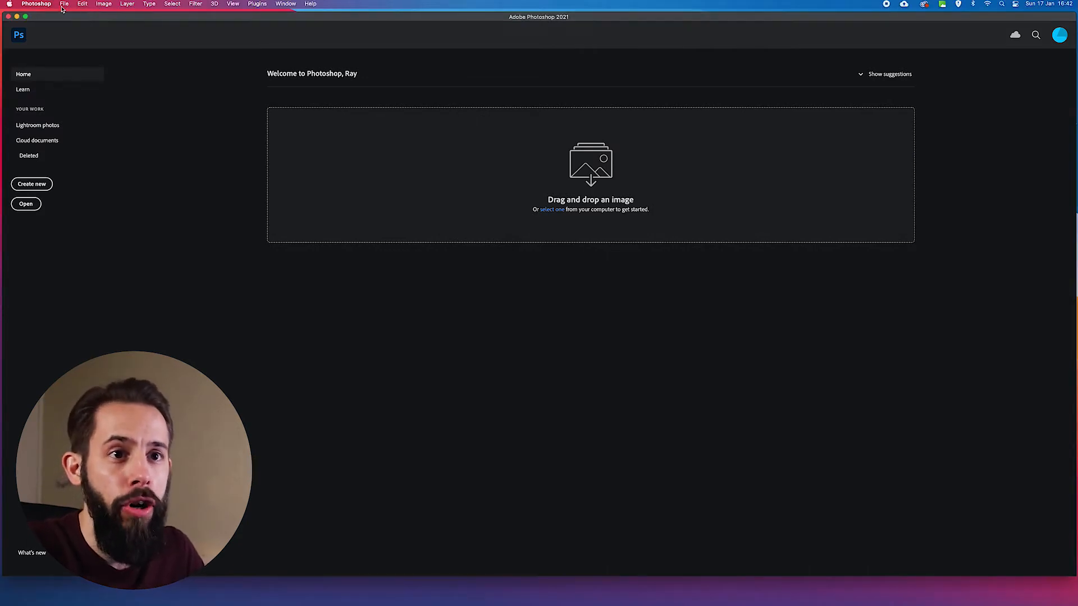
pyautogui.click(32, 184)
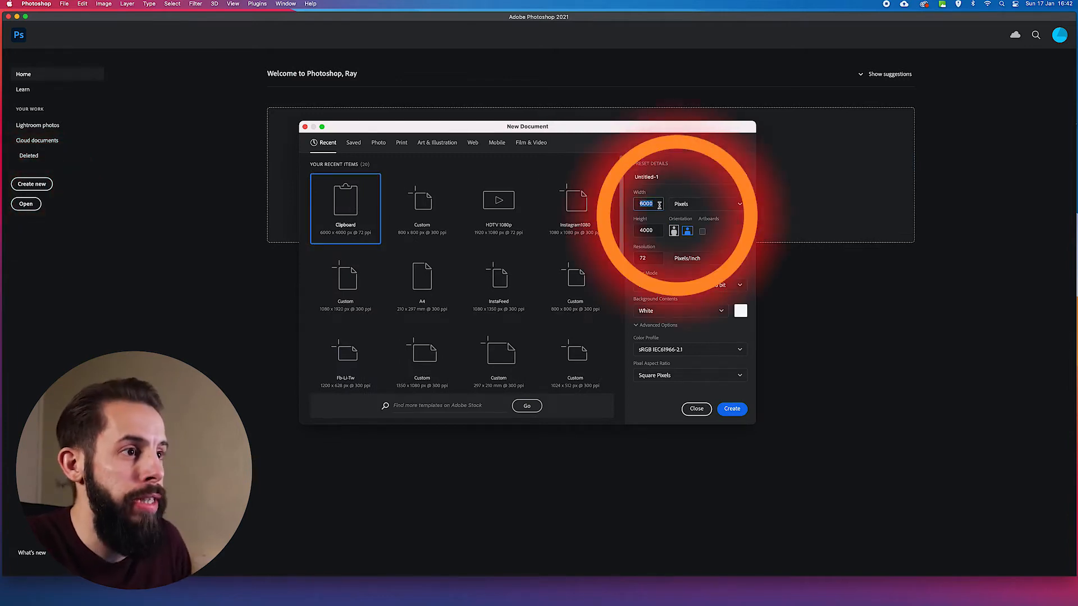
pyautogui.write('800')
pyautogui.press('Tab')
pyautogui.write('800')
pyautogui.click(643, 258)
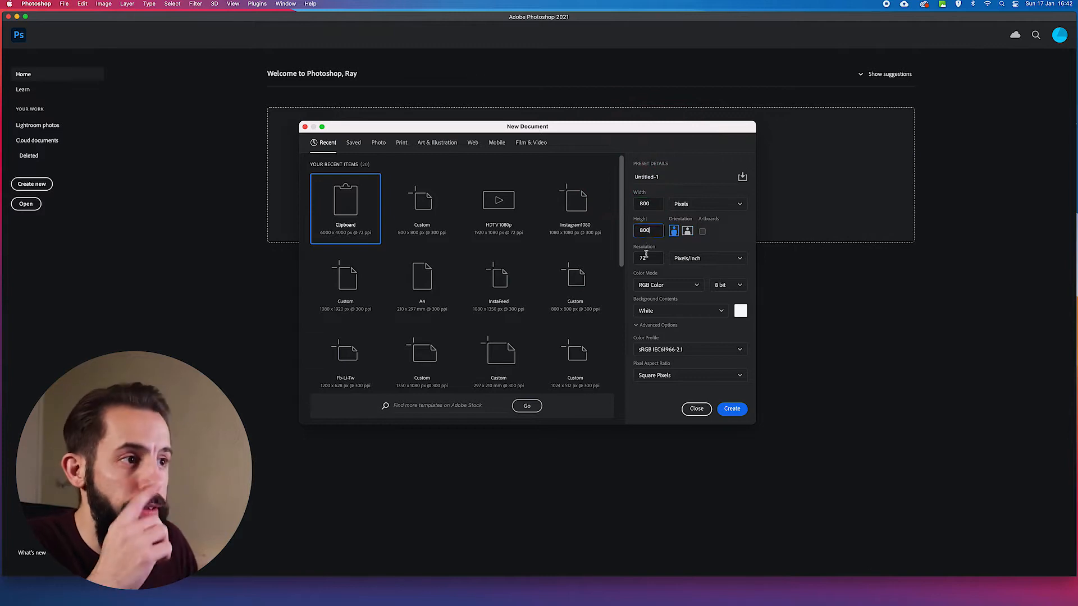
pyautogui.write('1')
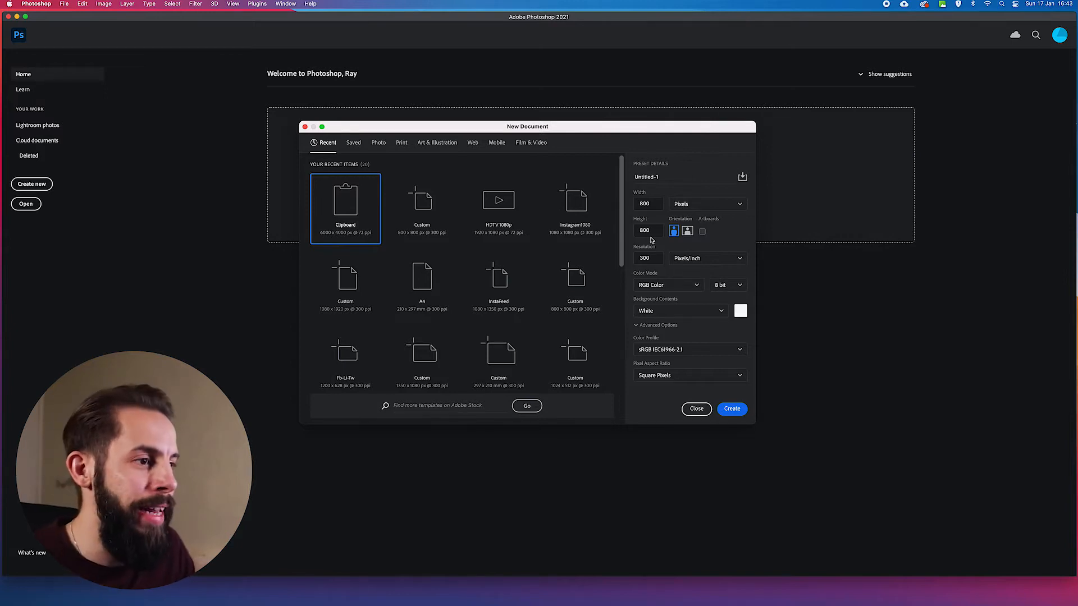
pyautogui.click(696, 408)
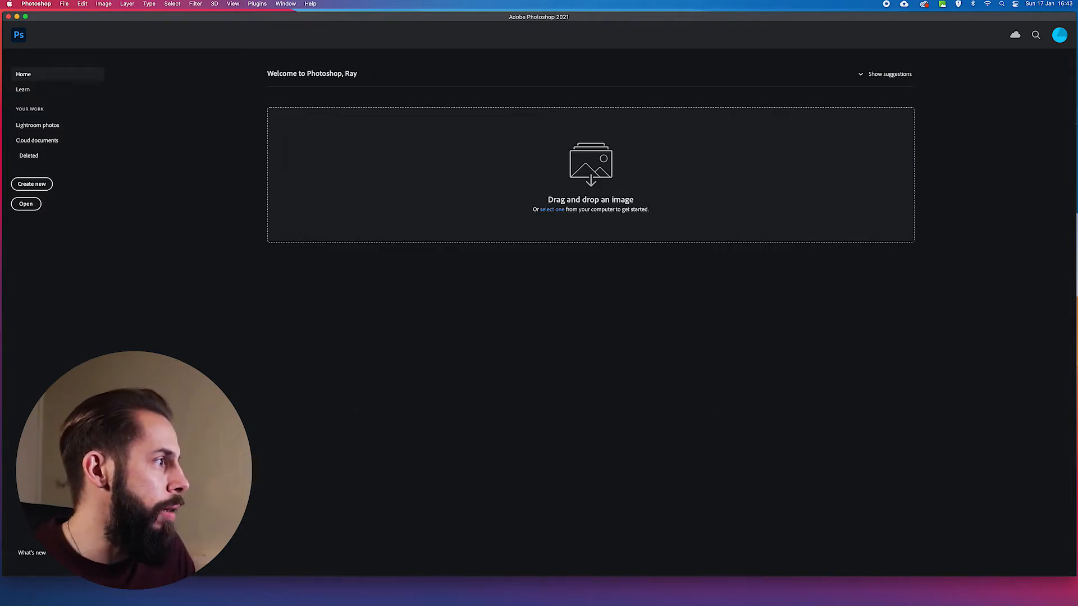
# Open ProfileImage-Template.psd and disable the Insert Image in here group's circular vector mask
pyautogui.moveTo(969, 160); pyautogui.dragTo(560, 203)
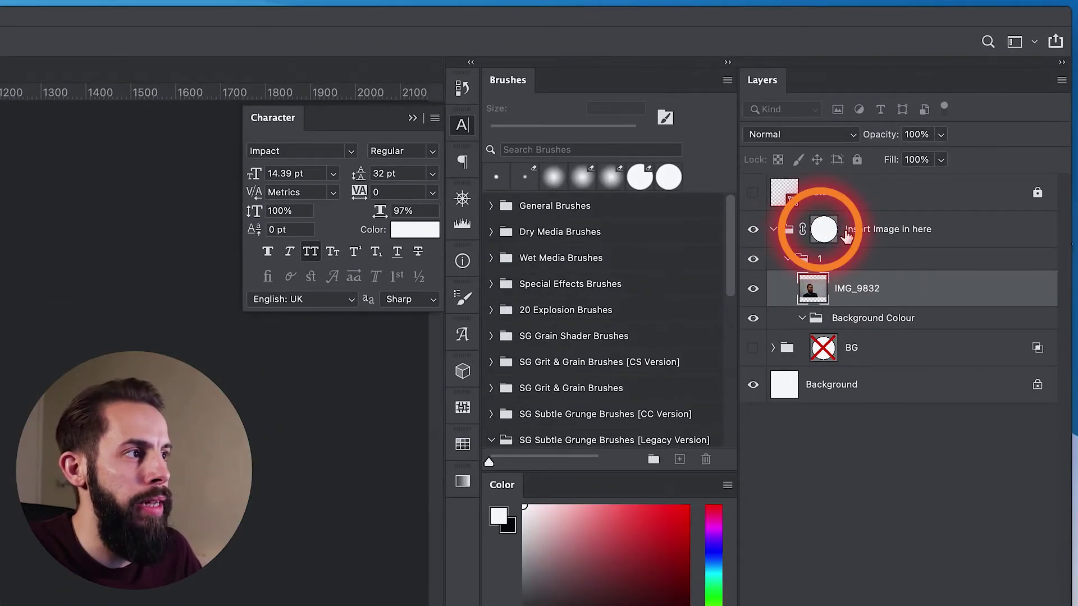
pyautogui.click(846, 235)
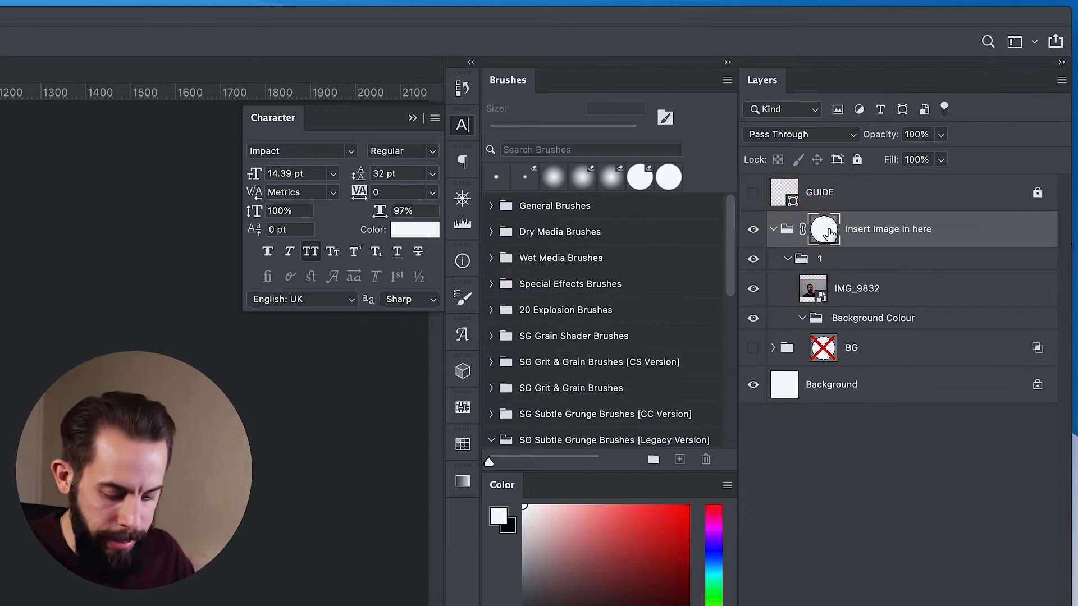
pyautogui.rightClick(828, 228)
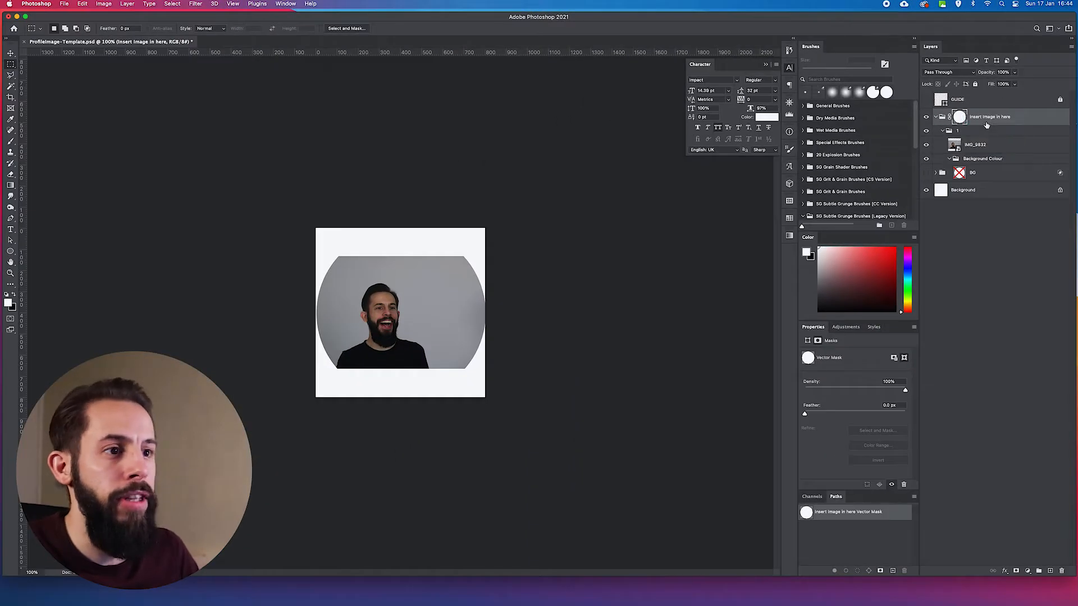
pyautogui.click(987, 121)
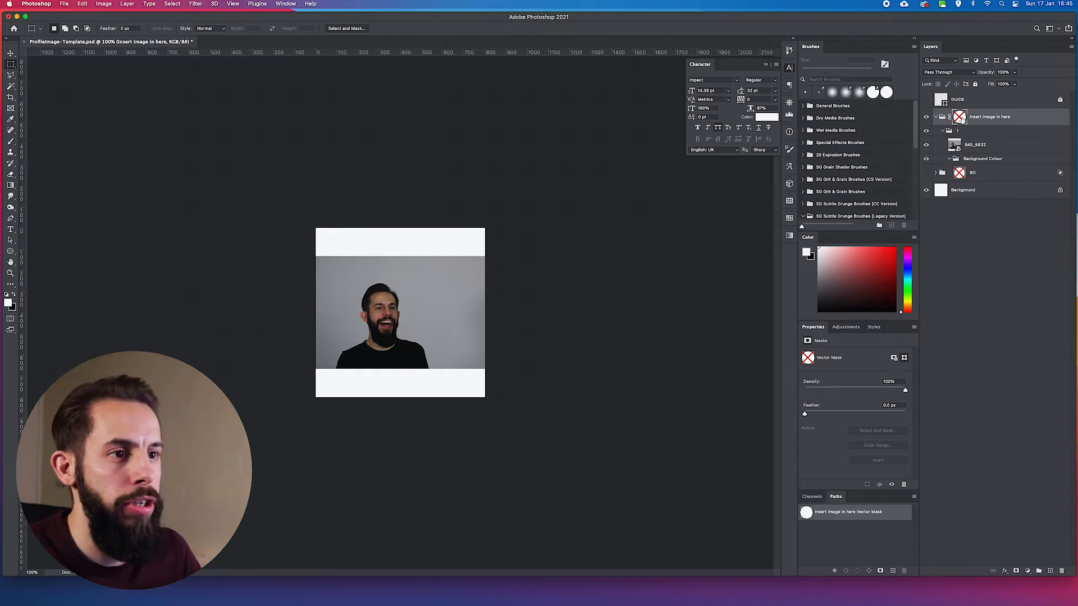
# Re-enable the group's circular vector mask so the portrait is clipped to the circle again
pyautogui.click(960, 118)
pyautogui.rightClick(965, 120)
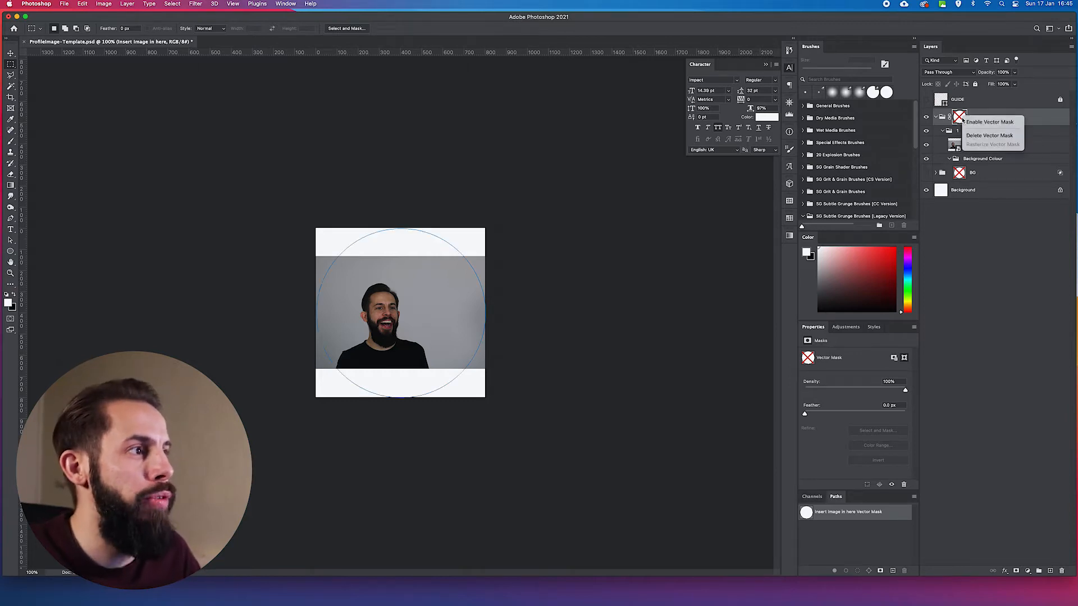
pyautogui.click(989, 122)
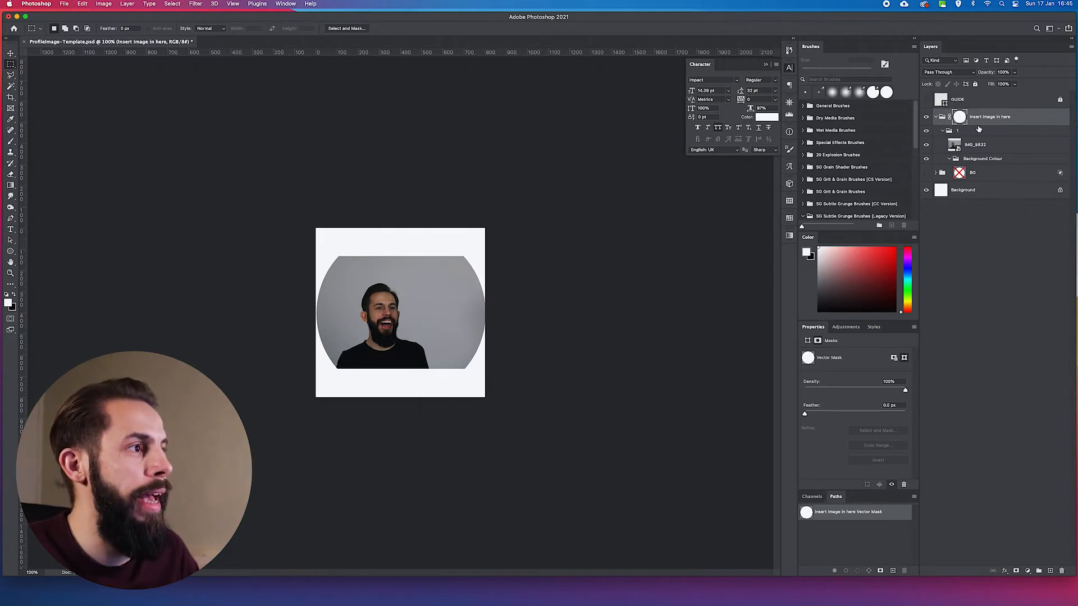
pyautogui.rightClick(985, 122)
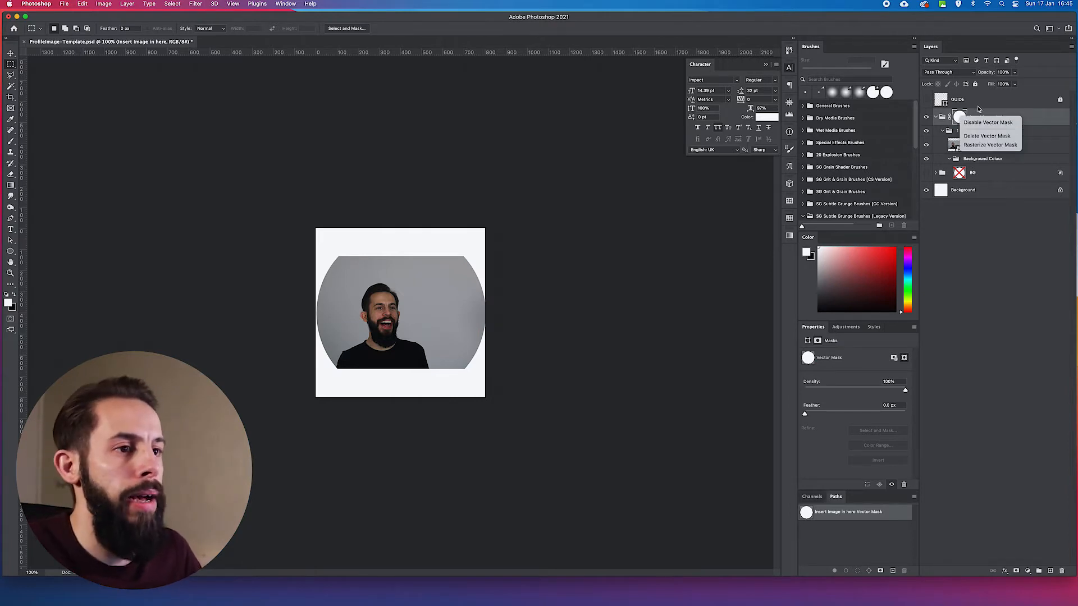
pyautogui.click(980, 108)
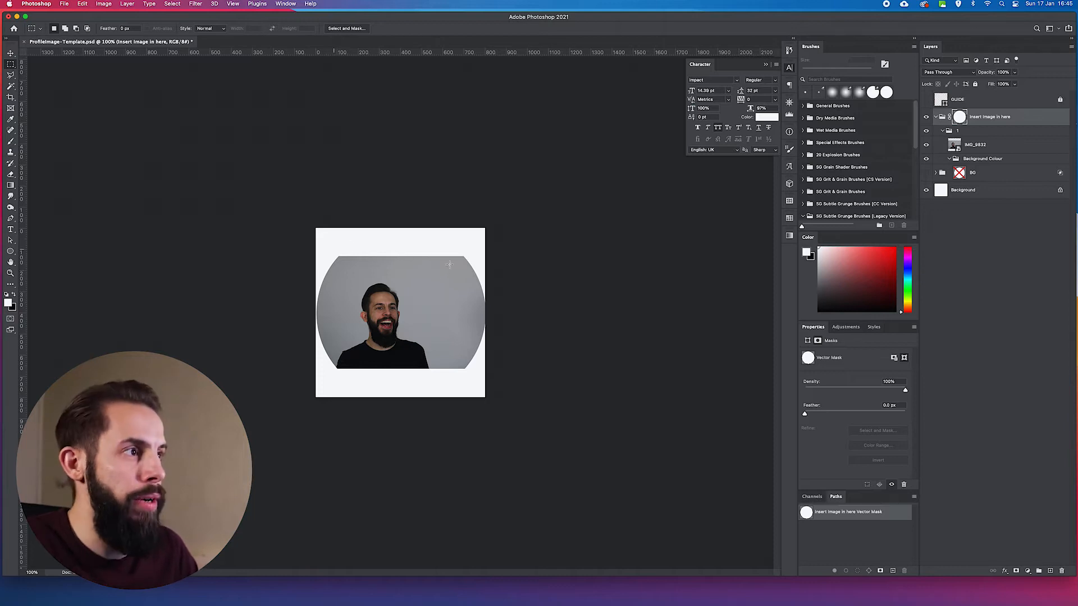
# Free-transform the IMG_9832 portrait, shrinking it slightly and undoing the last resize
pyautogui.click(969, 145)
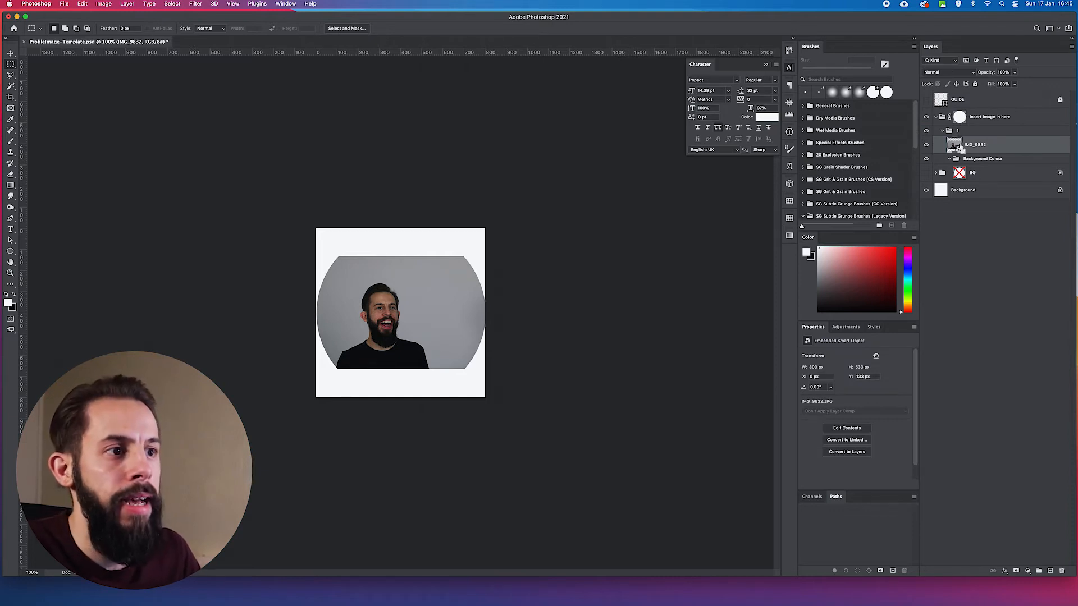
pyautogui.press('super+t')
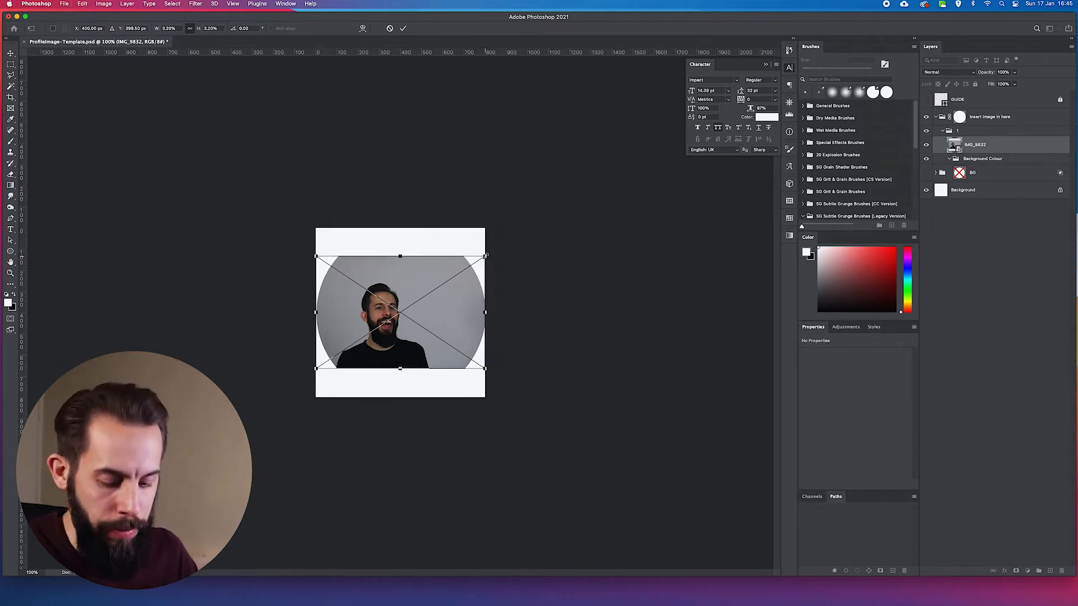
pyautogui.moveTo(485, 255); pyautogui.dragTo(480, 259)
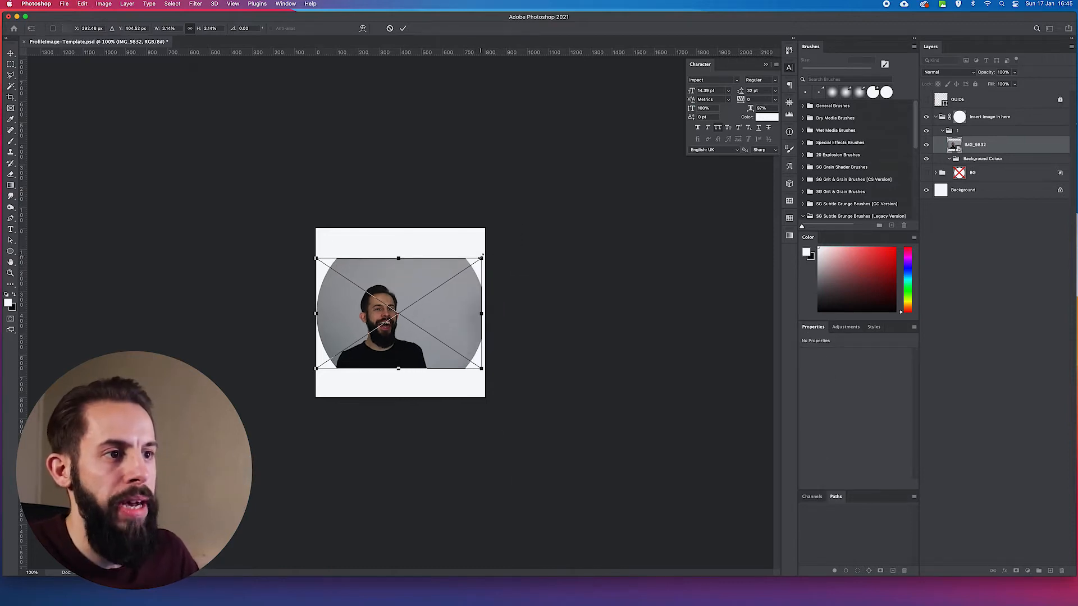
pyautogui.moveTo(481, 260)
pyautogui.mouseDown()
pyautogui.moveTo(449, 261)
pyautogui.moveTo(436, 300)
pyautogui.mouseUp()
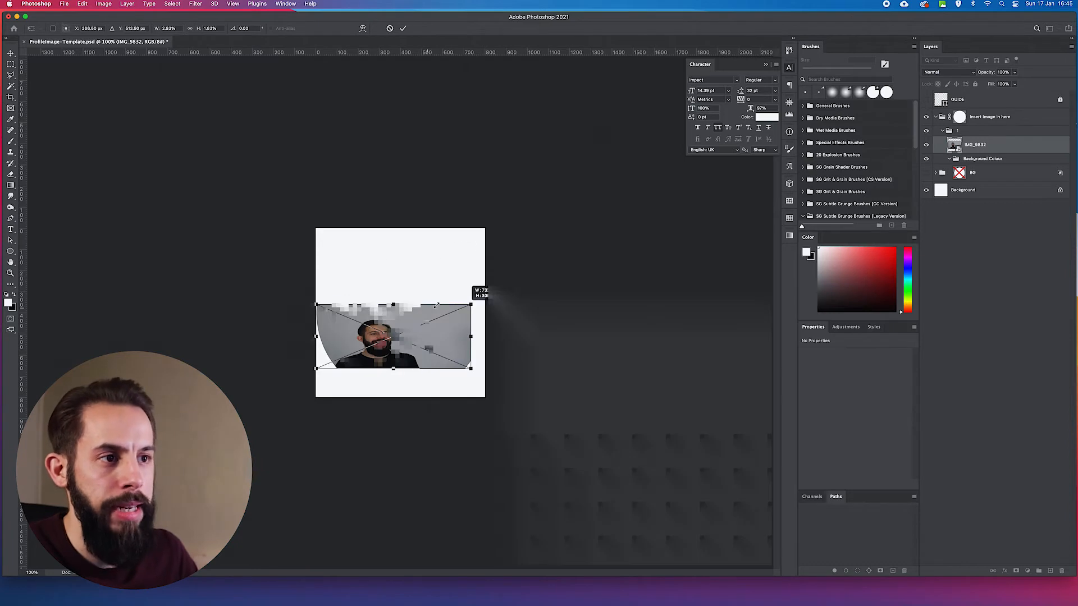
pyautogui.hotkey('ctrl', 'z')
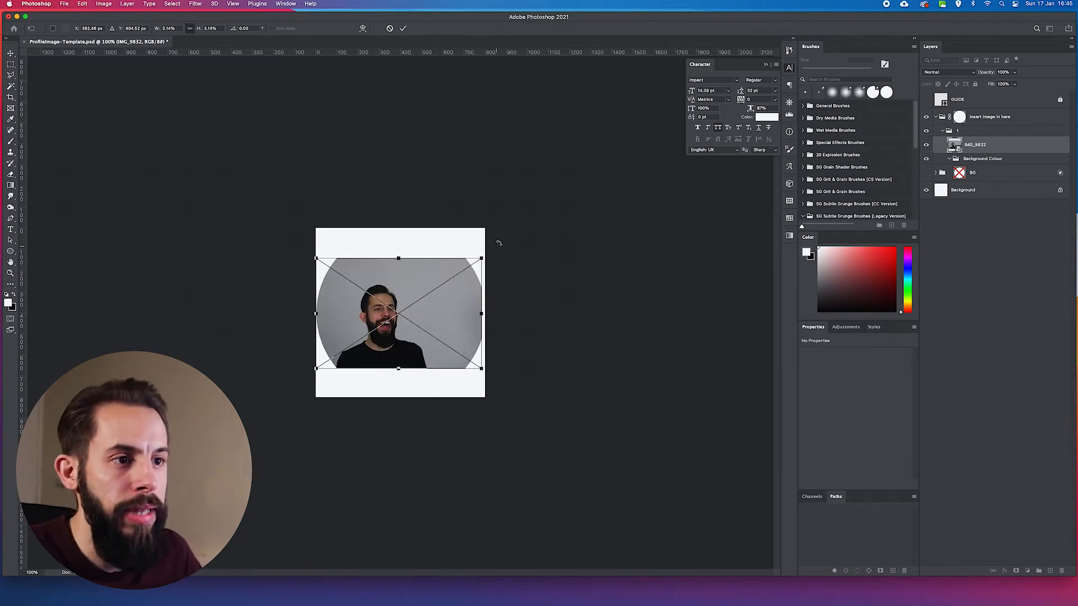
# Enlarge the portrait past the circle, move it up-left so face and shoulders fill the frame, and commit
pyautogui.moveTo(482, 260); pyautogui.dragTo(546, 227)
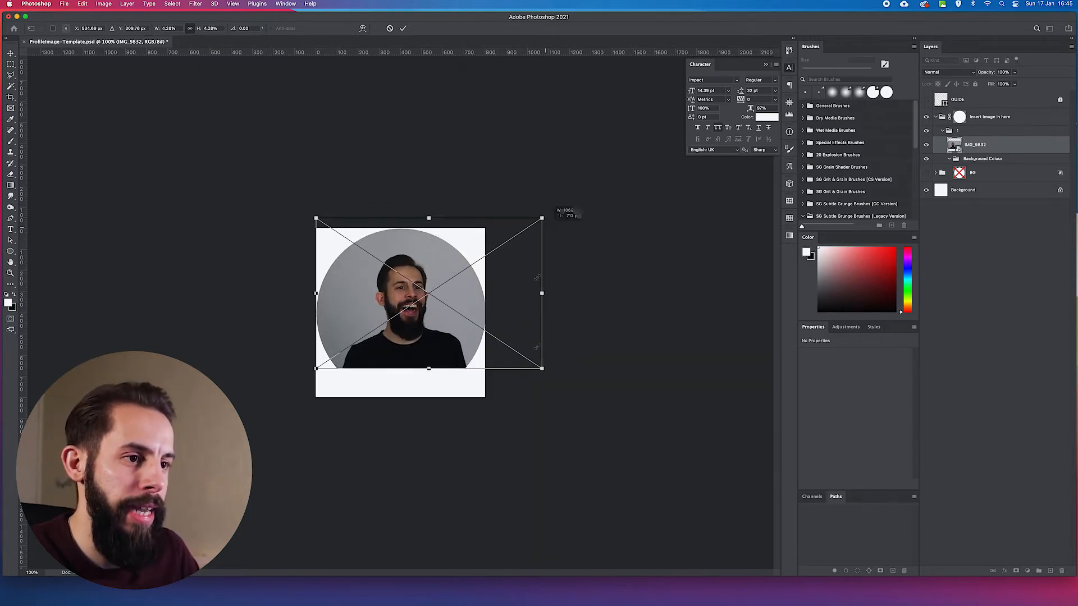
pyautogui.moveTo(539, 368); pyautogui.dragTo(613, 415)
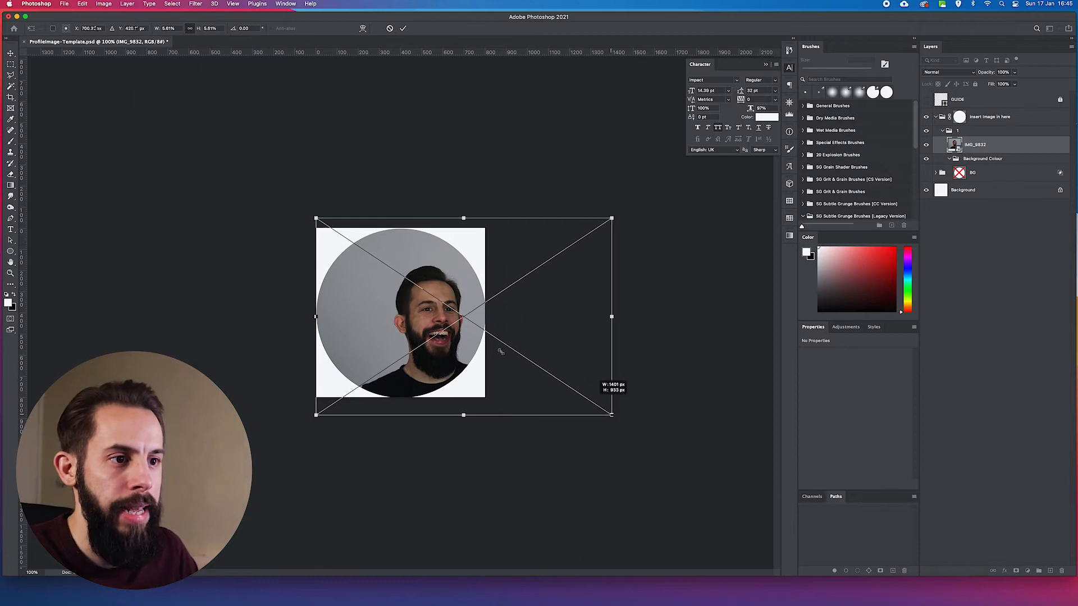
pyautogui.moveTo(324, 225); pyautogui.dragTo(287, 205)
pyautogui.moveTo(363, 295); pyautogui.dragTo(407, 290)
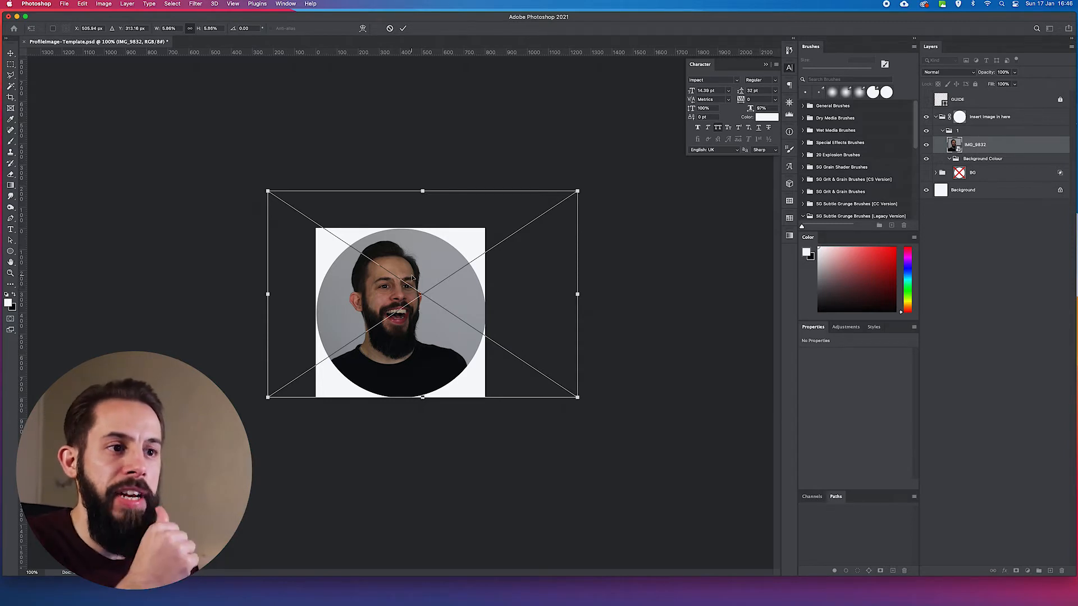
pyautogui.moveTo(426, 255); pyautogui.dragTo(422, 255)
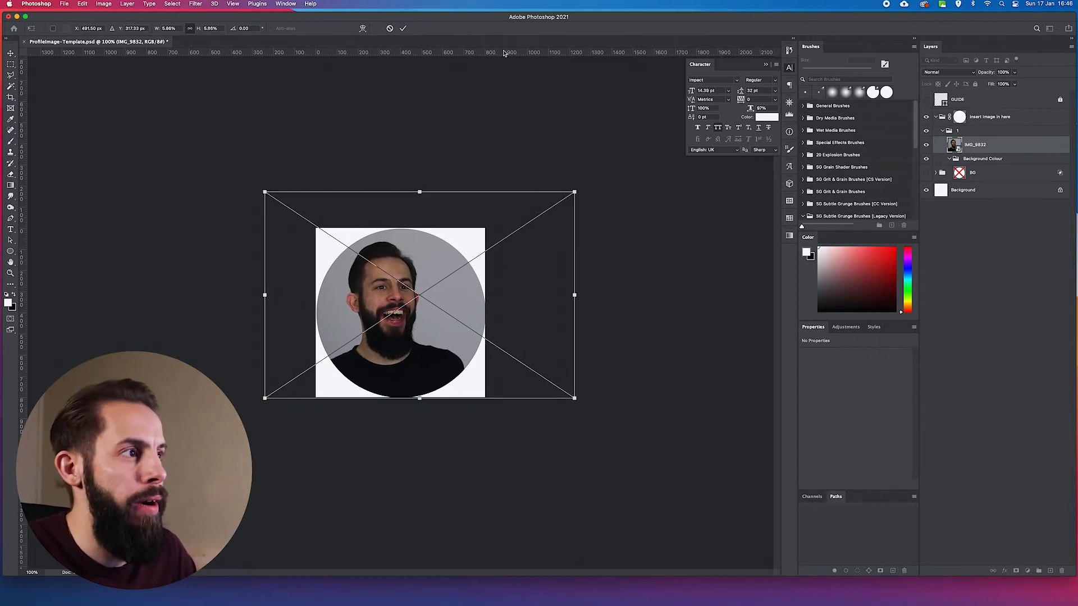
pyautogui.press('Return')
pyautogui.press('Return')
# Disable the group's circular vector mask, clear the selection and select the IMG_9832 layer
pyautogui.click(961, 117)
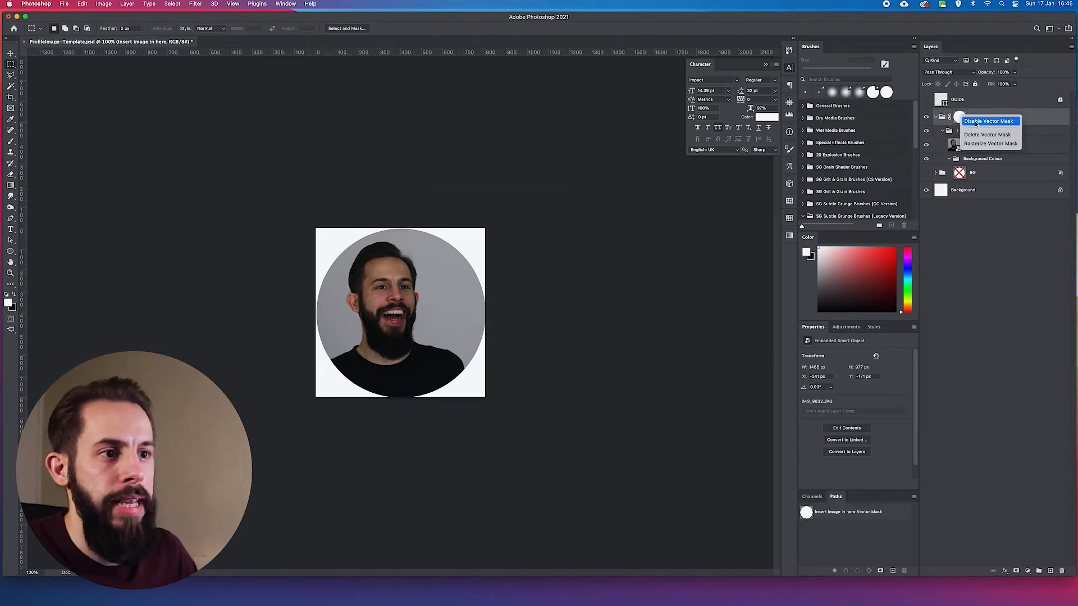
pyautogui.keyDown('shift'); pyautogui.click(961, 118); pyautogui.keyUp('shift')
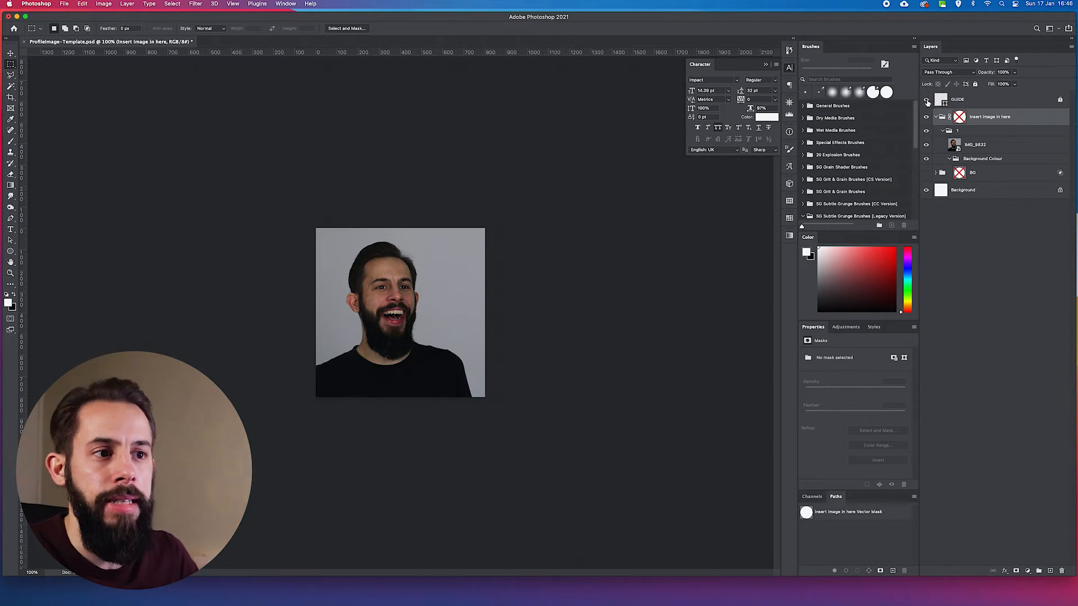
pyautogui.press('super+d')
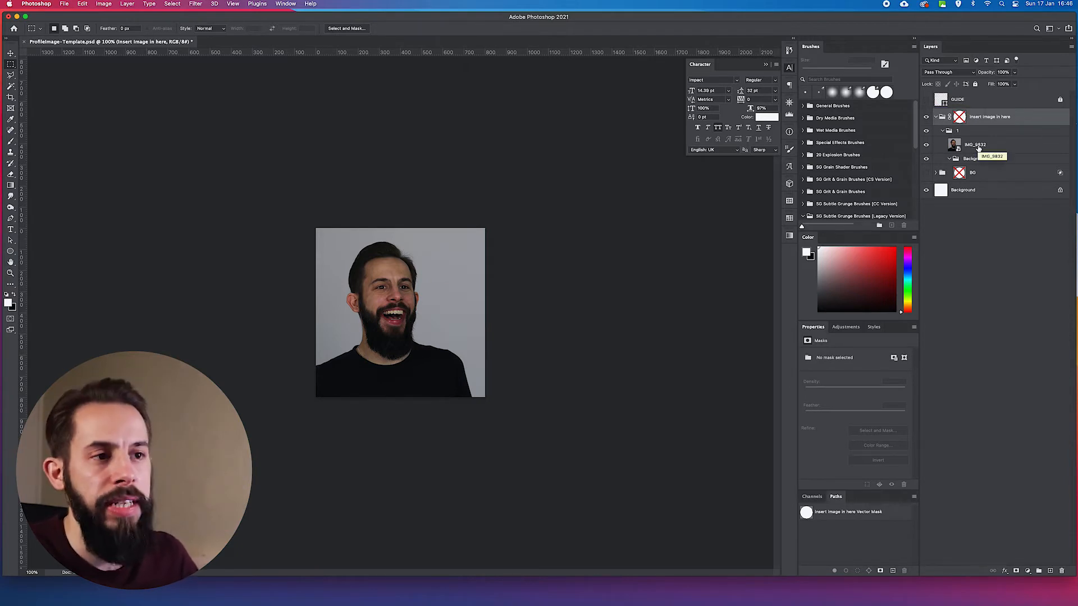
pyautogui.click(980, 147)
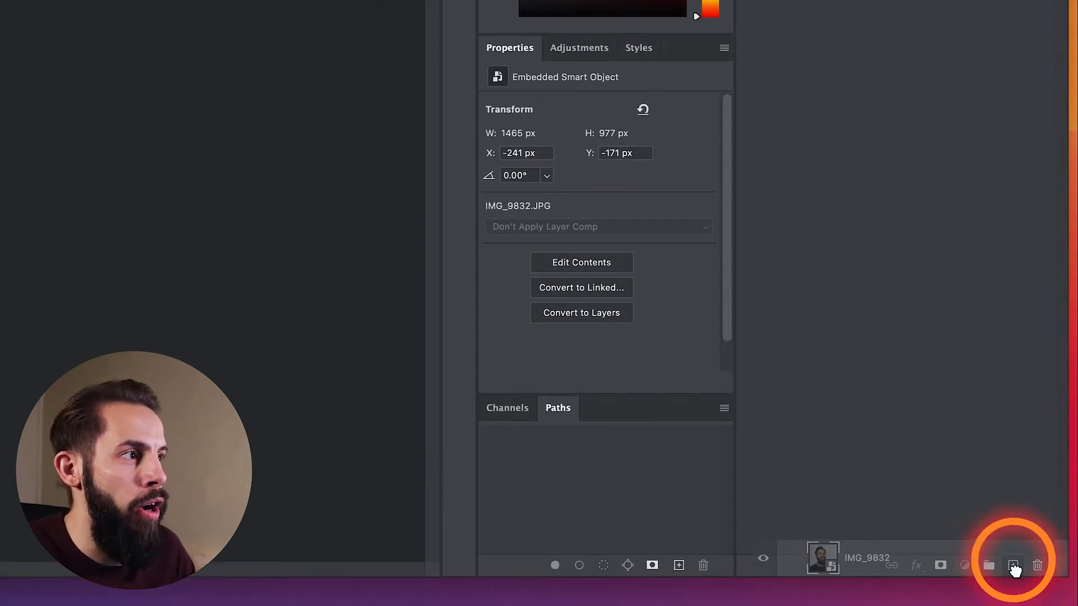
# Duplicate IMG_9832, rasterize the copy with its grey background removed, and hide the original layer
pyautogui.moveTo(955, 278); pyautogui.dragTo(1013, 565)
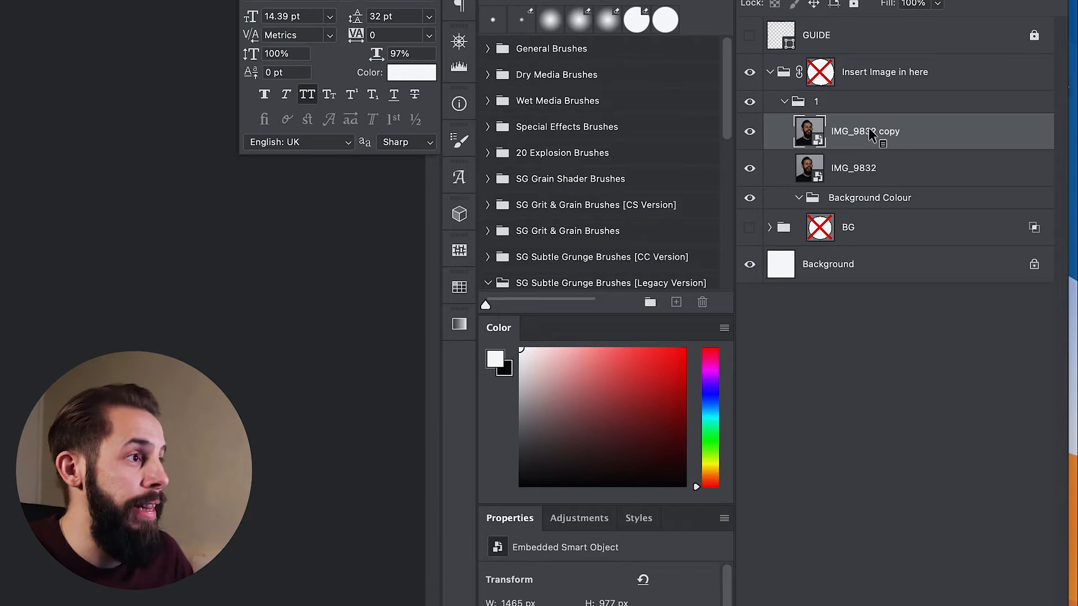
pyautogui.rightClick(873, 135)
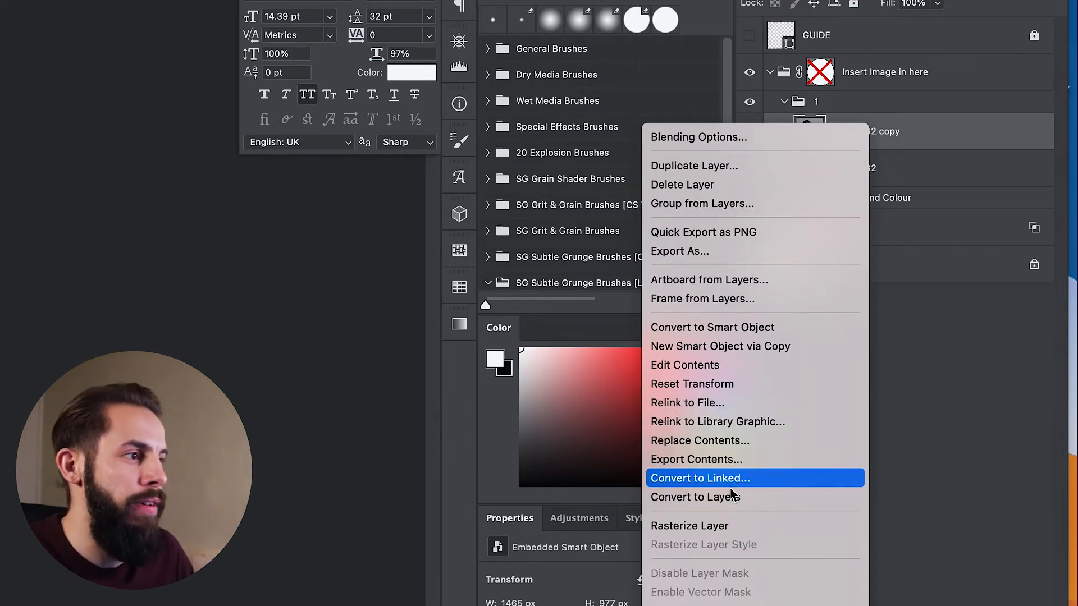
pyautogui.click(741, 532)
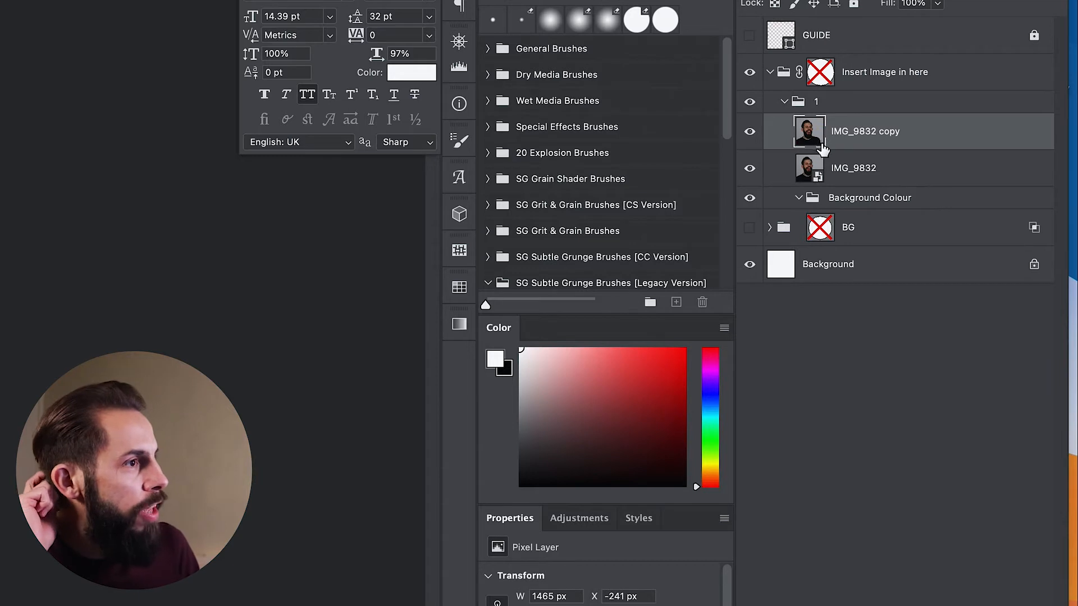
pyautogui.click(749, 168)
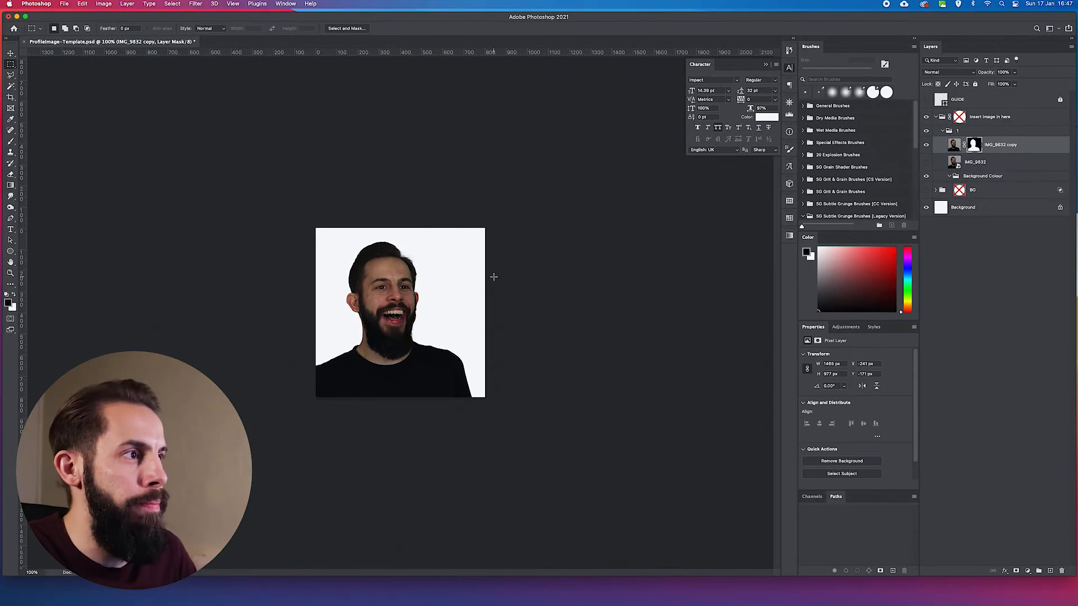
pyautogui.click(927, 146)
pyautogui.click(926, 146)
pyautogui.click(927, 147)
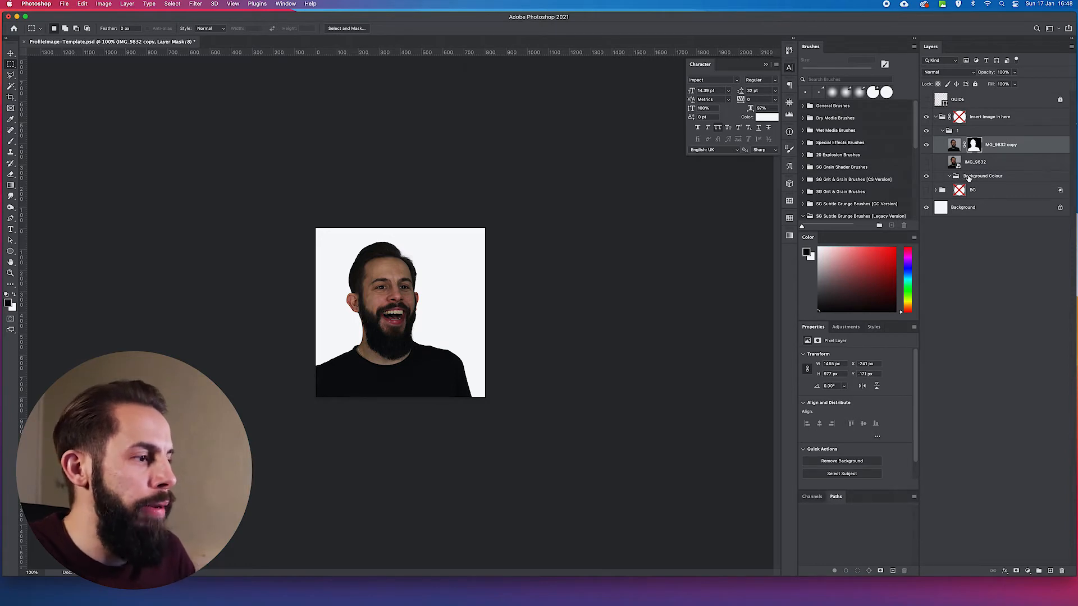
# Add a new layer in the Background Colour group and set up an orange gradient for the Gradient tool
pyautogui.click(971, 178)
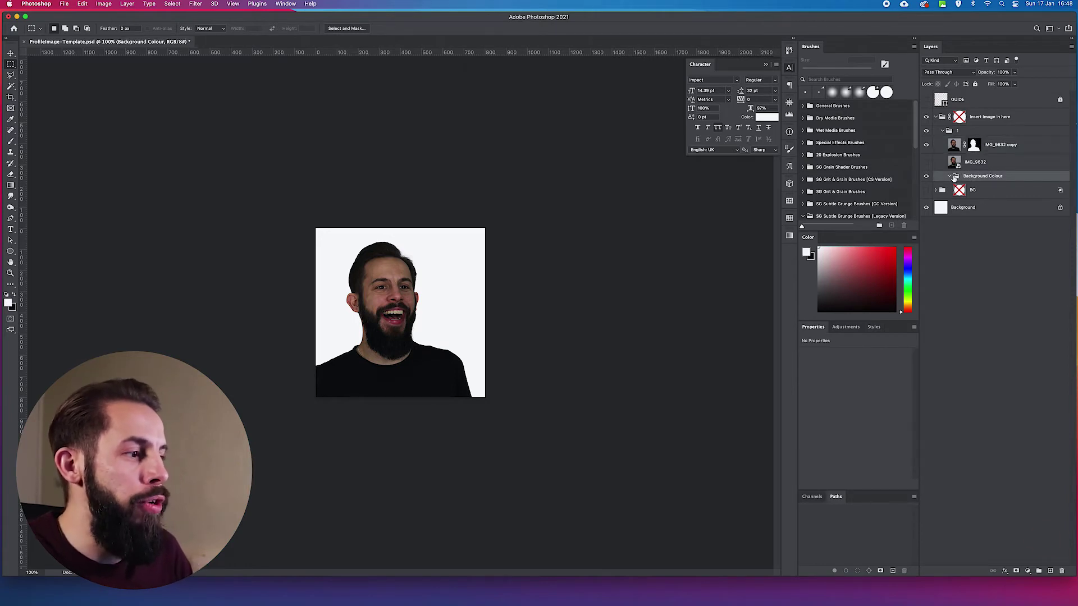
pyautogui.click(1050, 572)
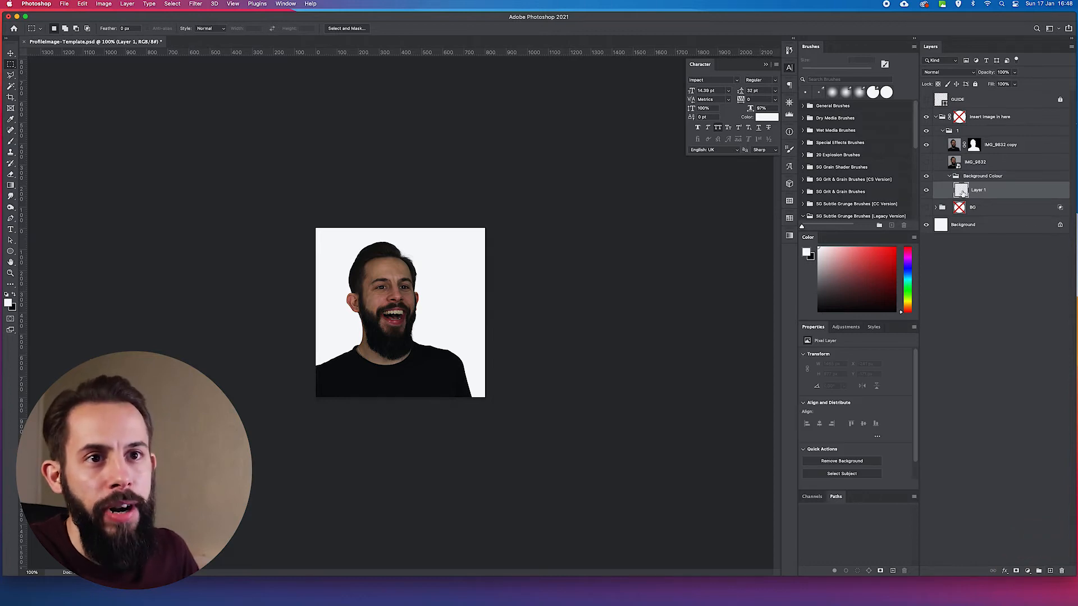
pyautogui.press('g')
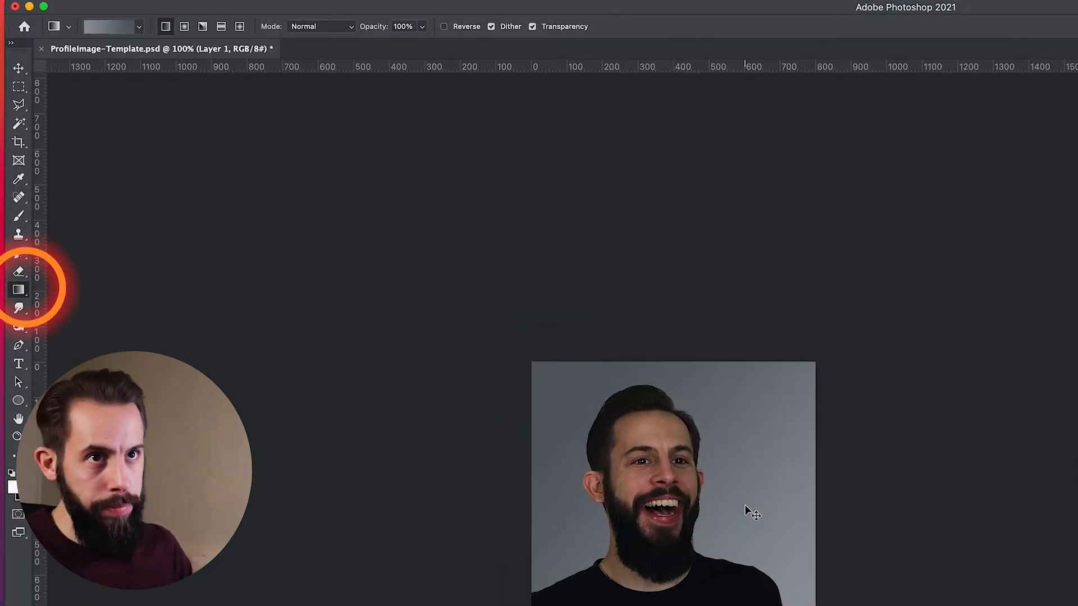
pyautogui.click(124, 28)
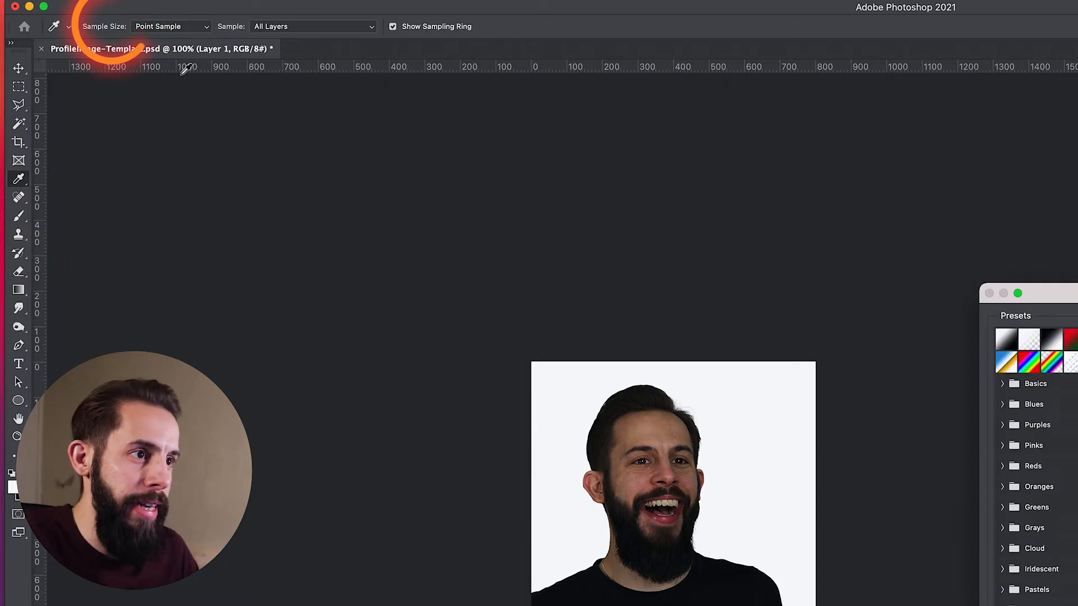
pyautogui.click(902, 309)
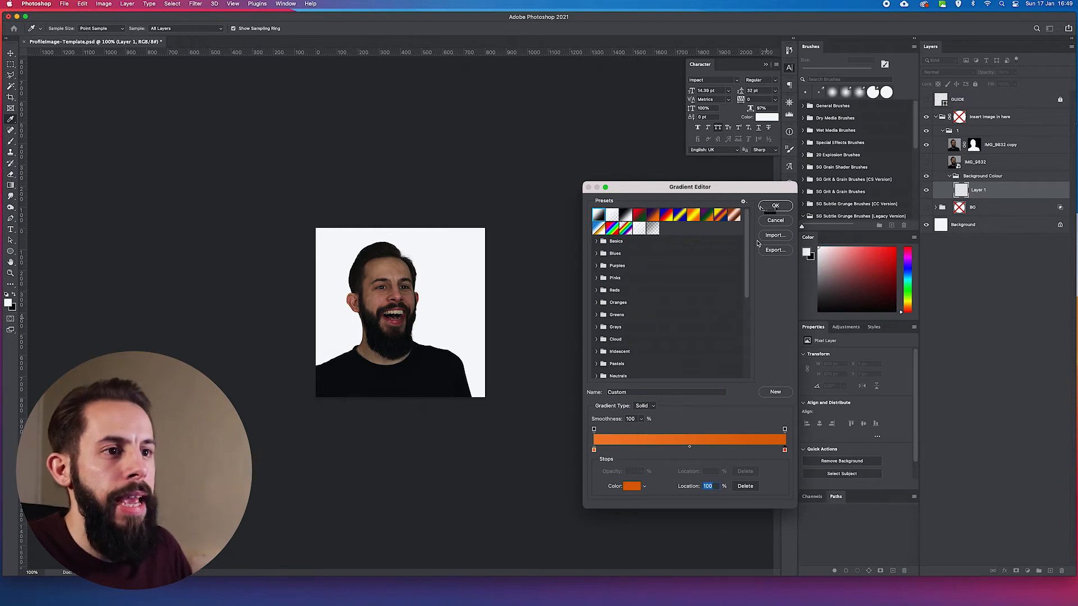
pyautogui.click(775, 206)
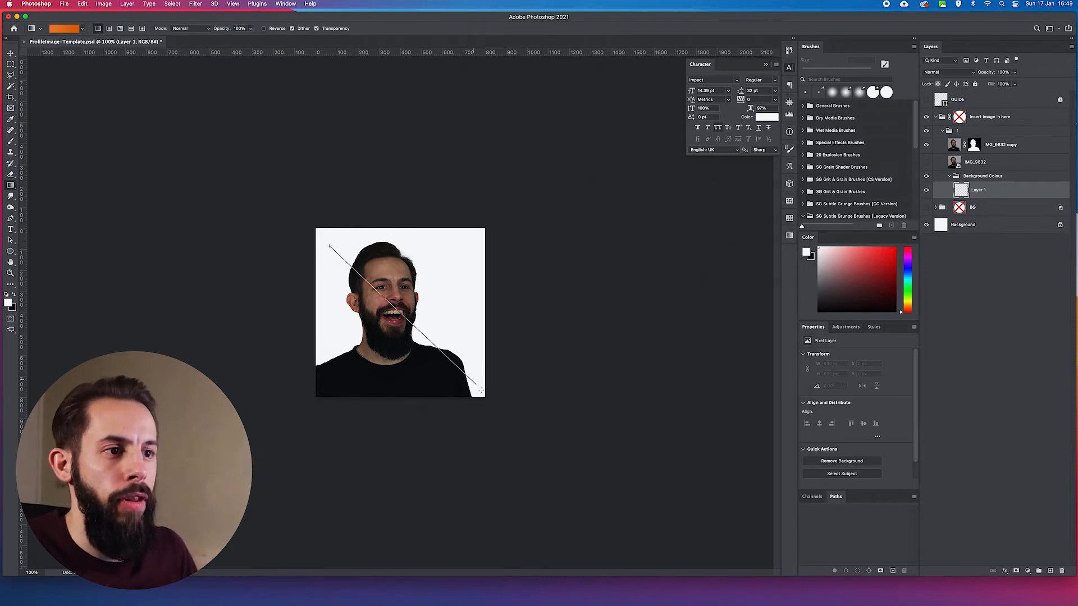
# Fill Layer 1 with the orange gradient behind the portrait, redrawing it for better shading
pyautogui.moveTo(337, 251); pyautogui.dragTo(485, 392)
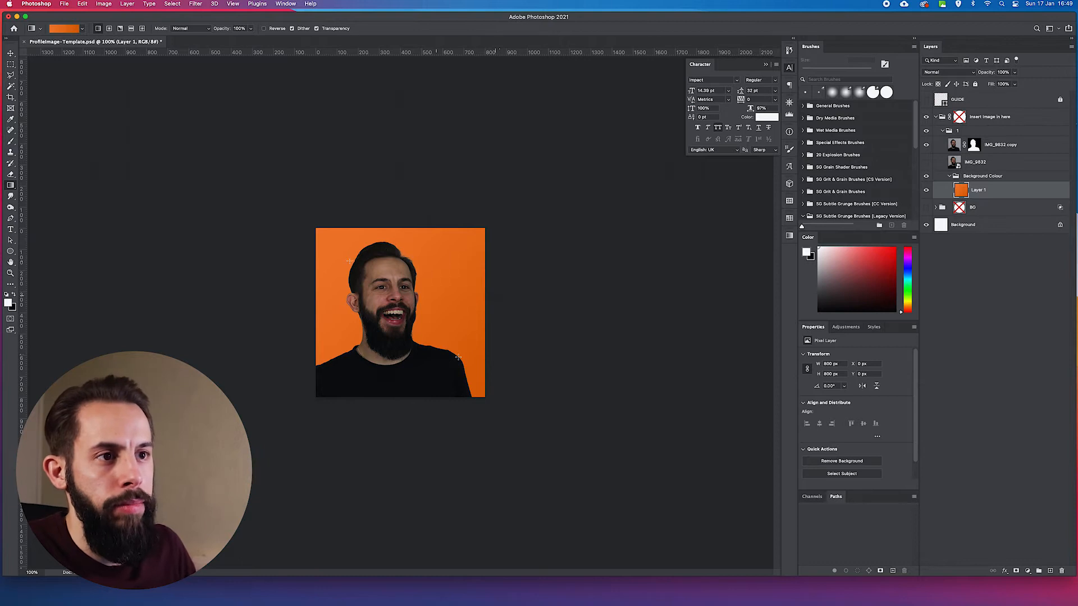
pyautogui.moveTo(348, 263); pyautogui.dragTo(457, 357)
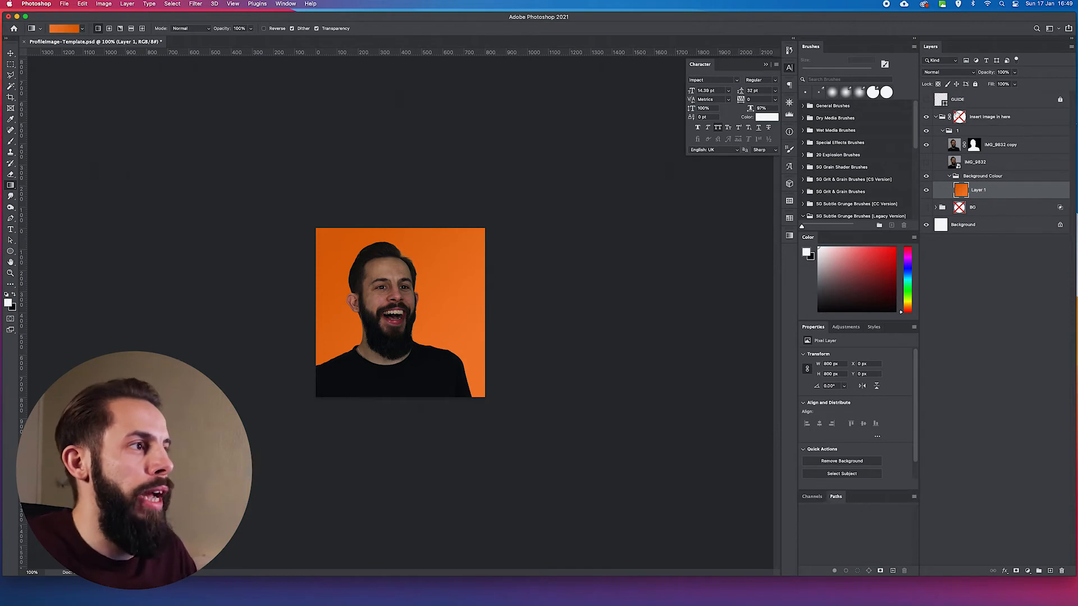
pyautogui.click(977, 117)
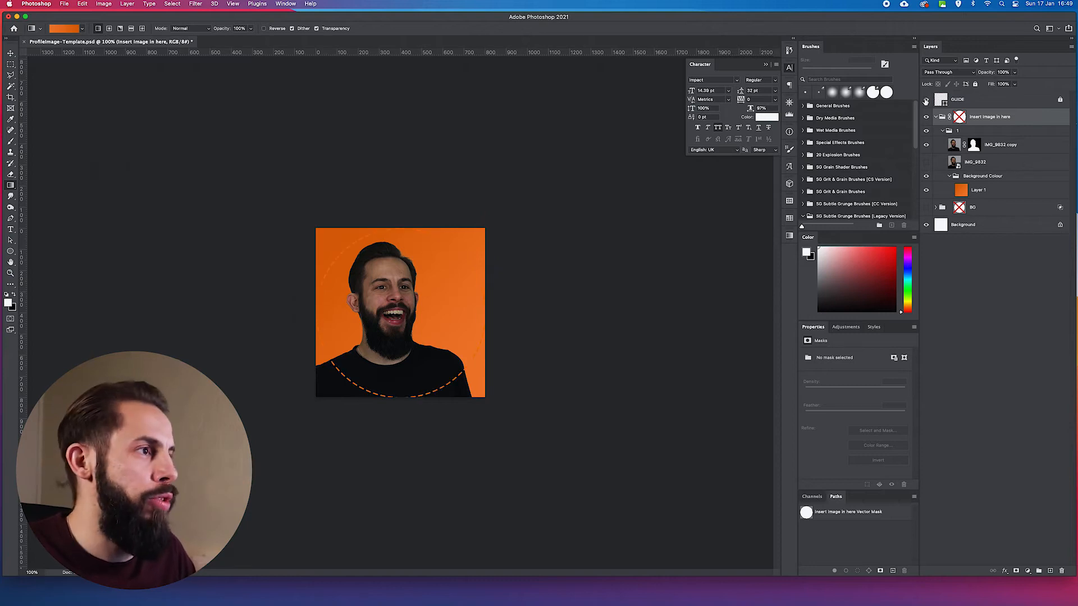
# Enable the group's circular vector mask again and select the orange Layer 1
pyautogui.rightClick(960, 117)
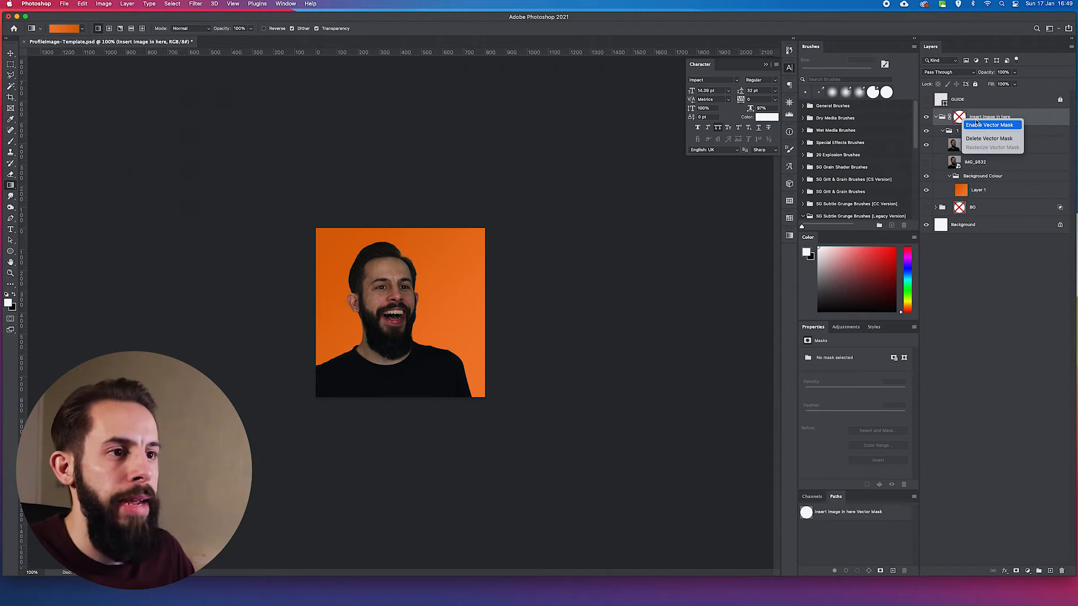
pyautogui.click(985, 125)
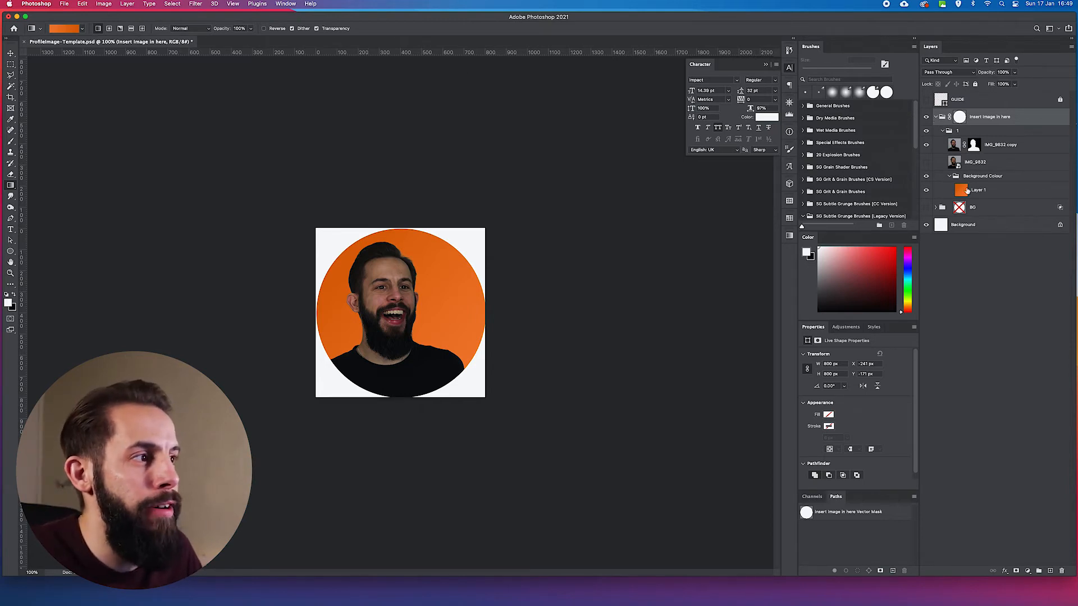
pyautogui.click(986, 190)
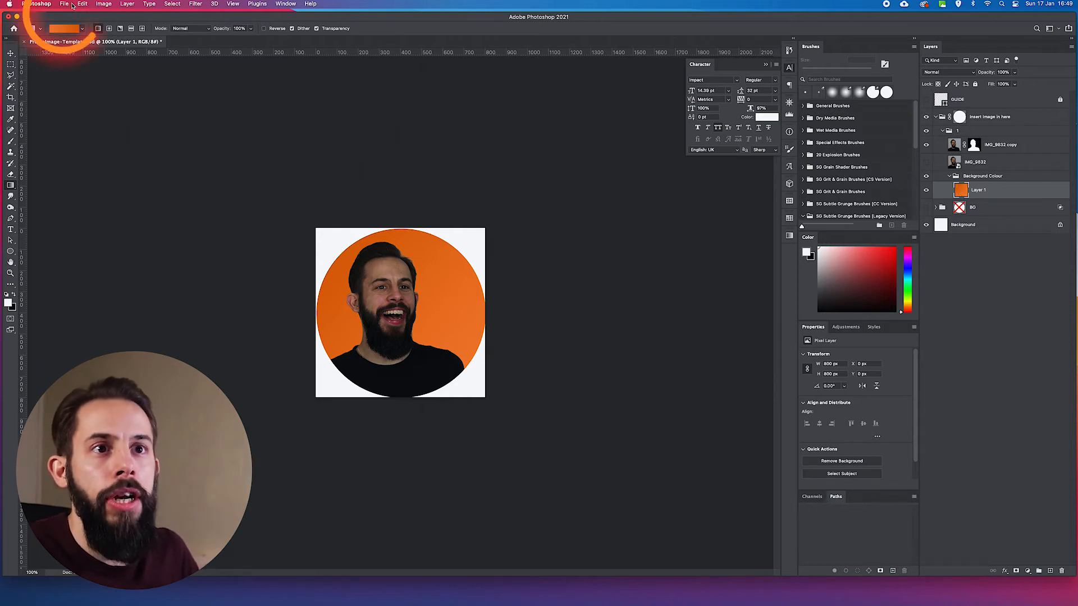
# Export the finished circular orange profile picture via Quick Export as PNG
pyautogui.click(68, 4)
pyautogui.moveTo(73, 116)
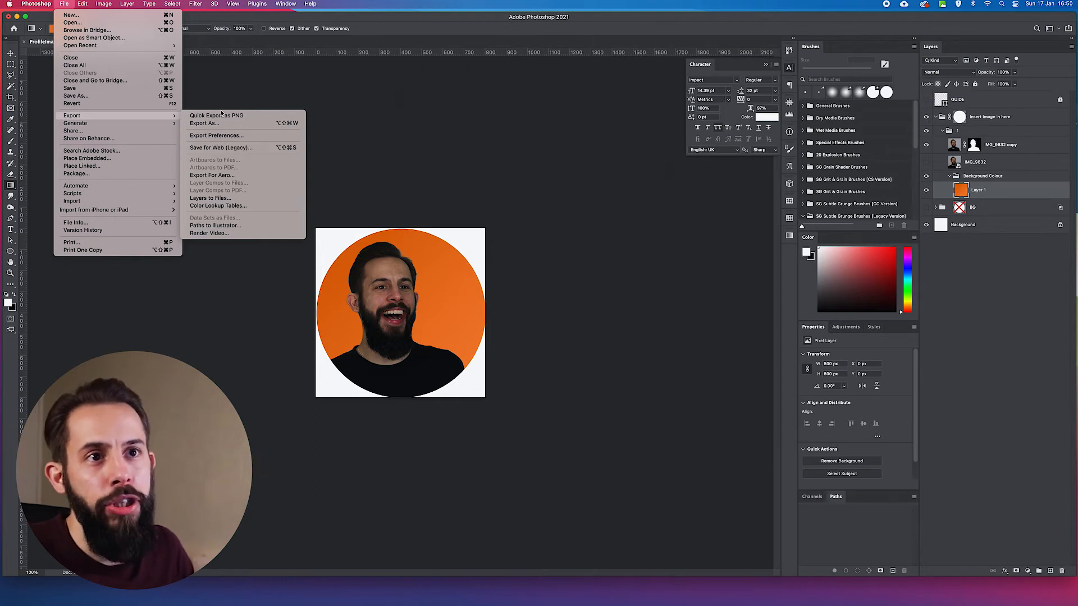
pyautogui.click(250, 117)
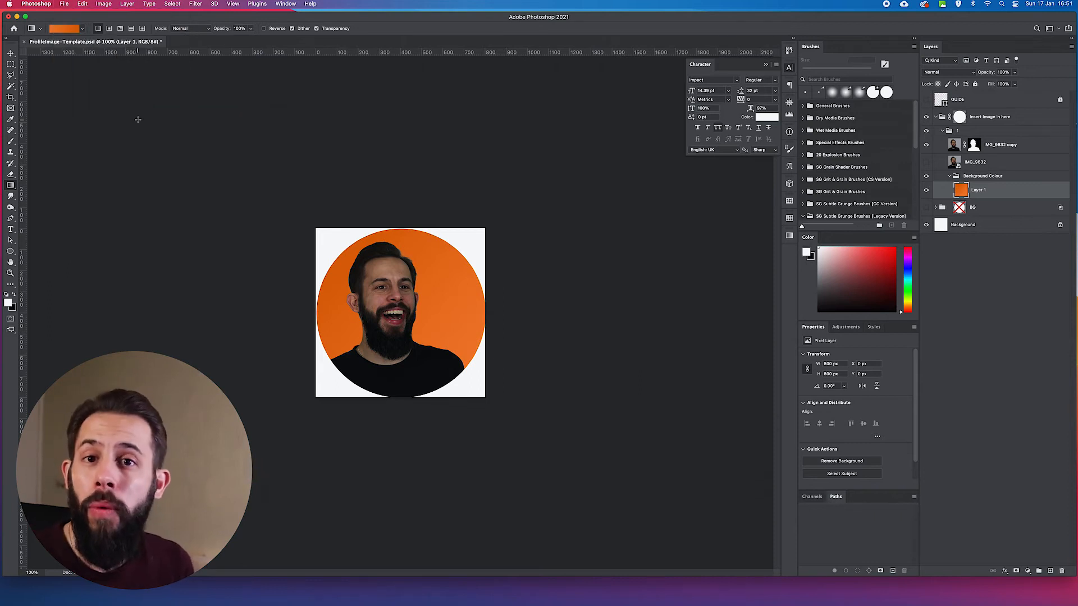